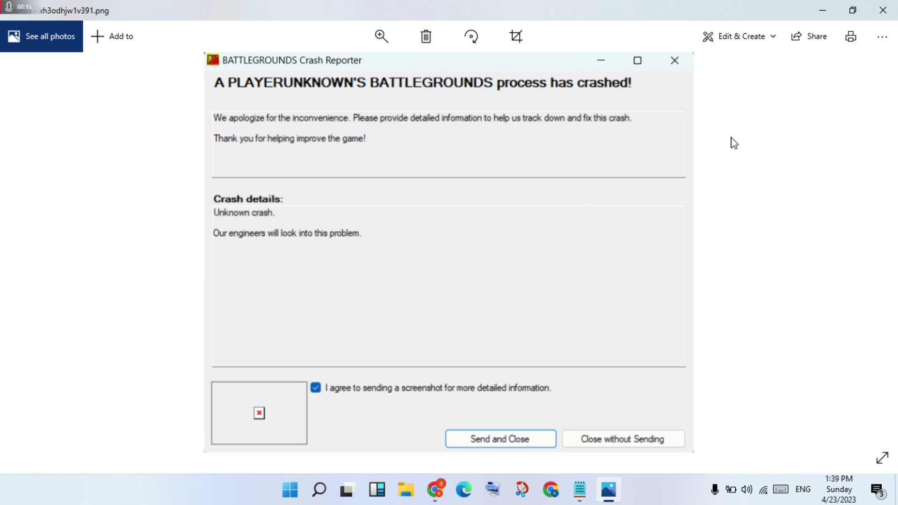
Close the crash reporter picture, then read the list of fix steps in the text notes and minimise them
{"action": "left_click", "coordinate": [883, 8]}
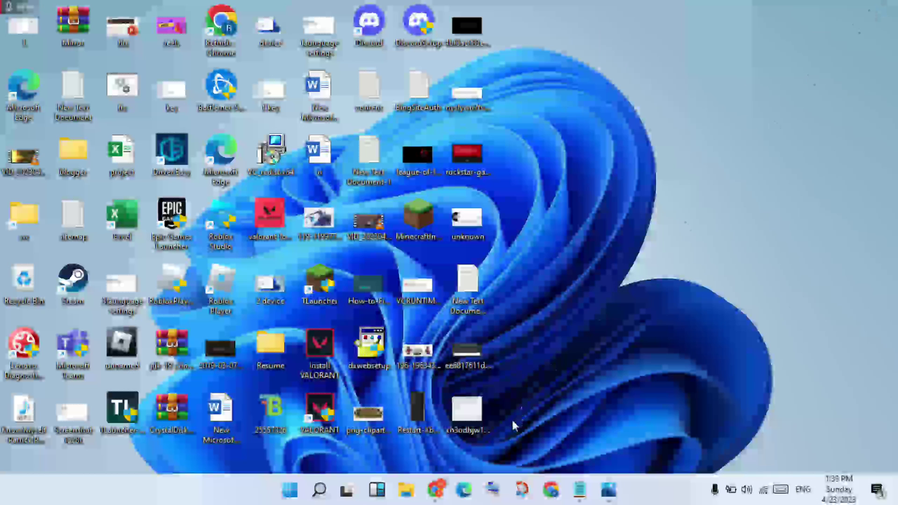
{"action": "left_click", "coordinate": [596, 490]}
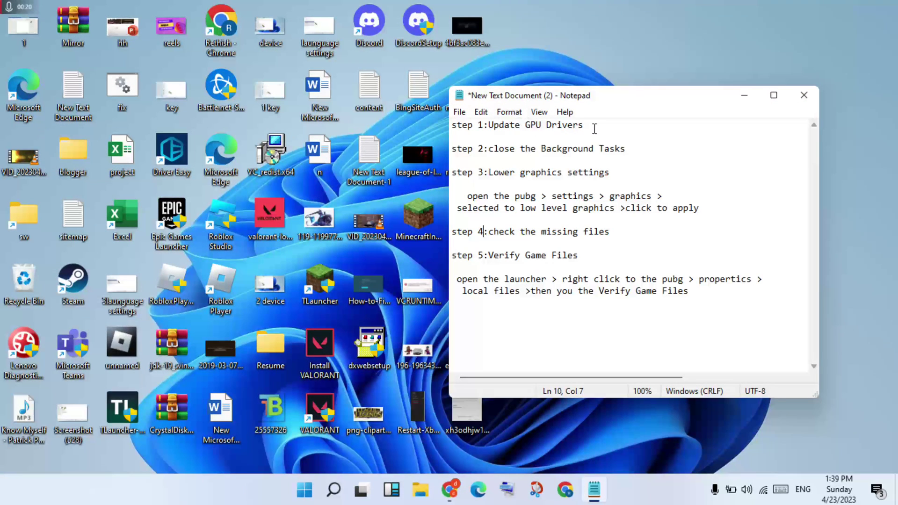
{"action": "left_click", "coordinate": [753, 102]}
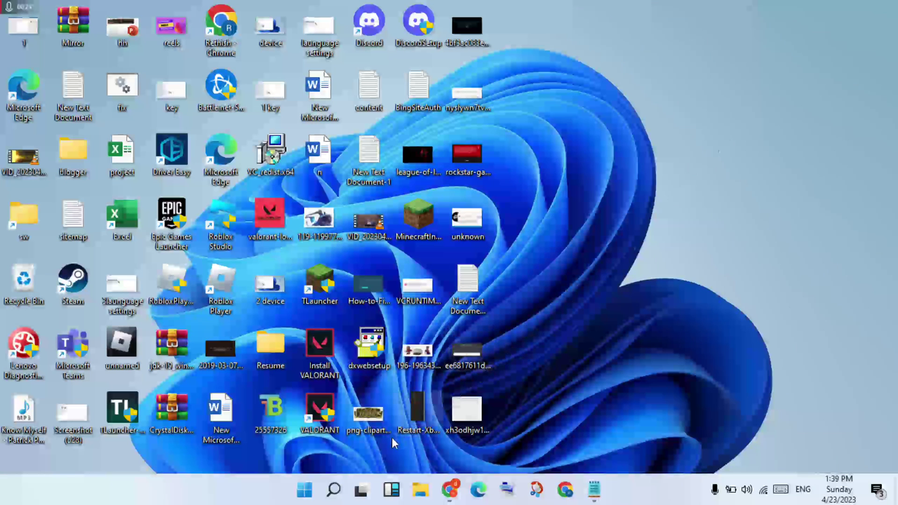
Open Device Manager through a system search and expand the Display adapters category
{"action": "left_click", "coordinate": [334, 490]}
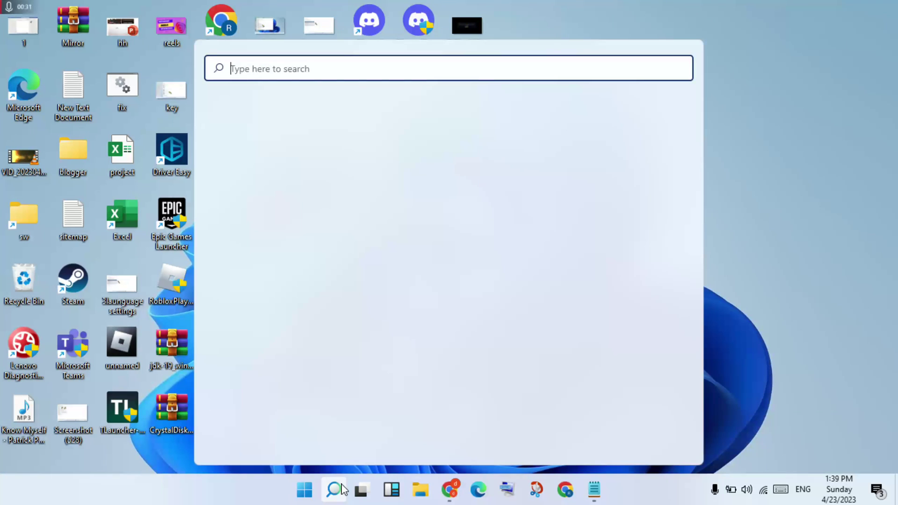
{"action": "type", "text": "devi"}
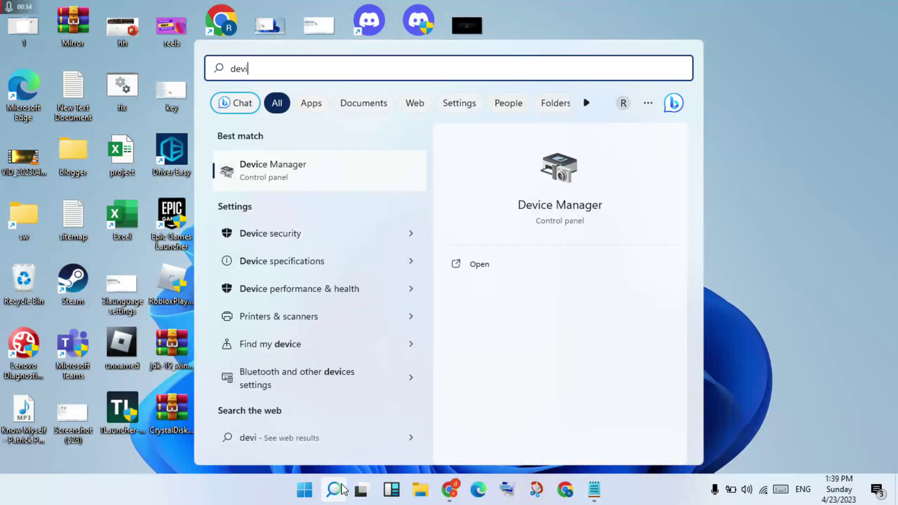
{"action": "left_click", "coordinate": [498, 270]}
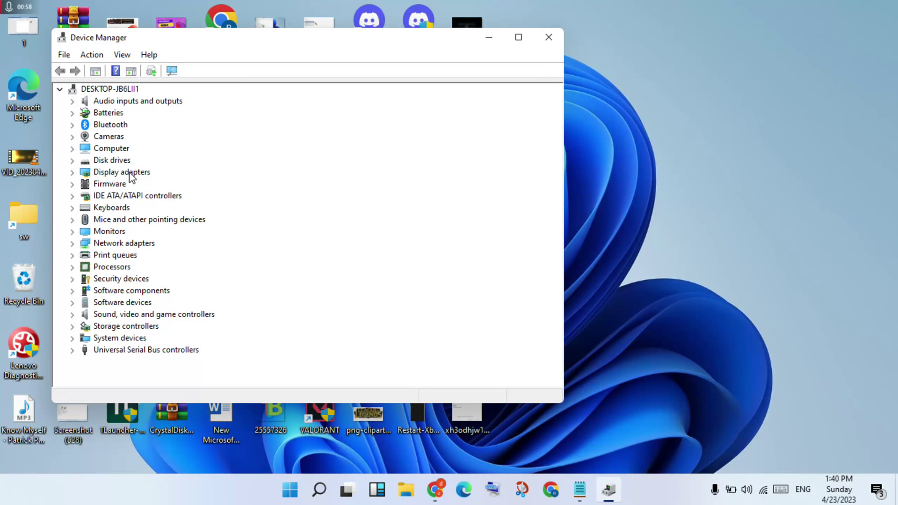
{"action": "left_click", "coordinate": [109, 172]}
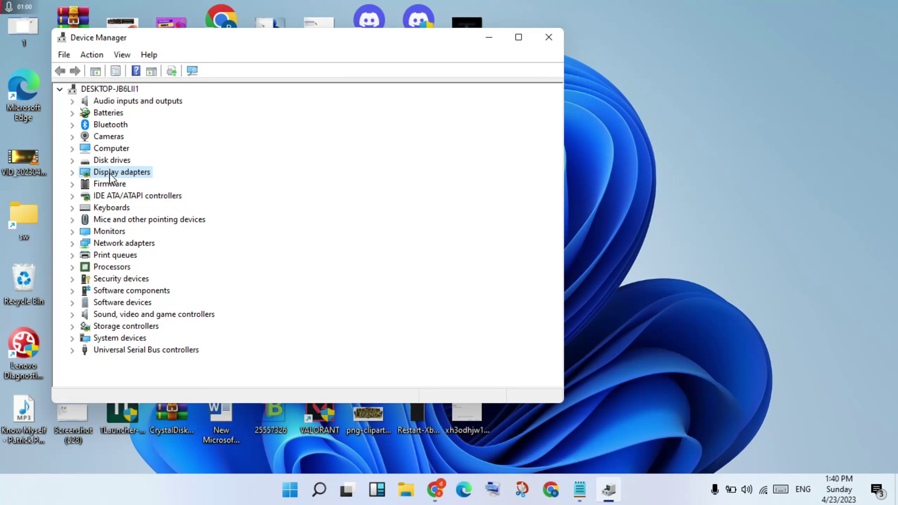
{"action": "double_click", "coordinate": [110, 172]}
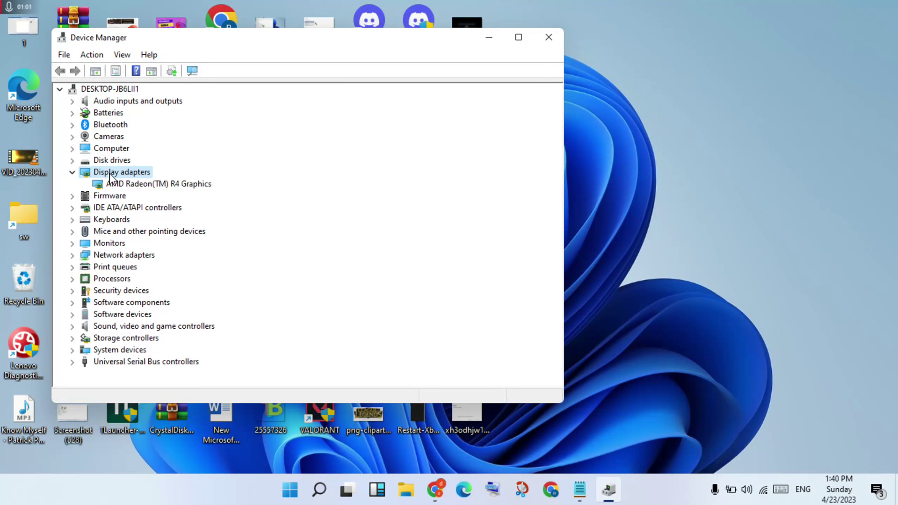
Start a driver update for AMD Radeon(TM) R4 Graphics and list the drivers available on the computer
{"action": "left_click", "coordinate": [161, 186]}
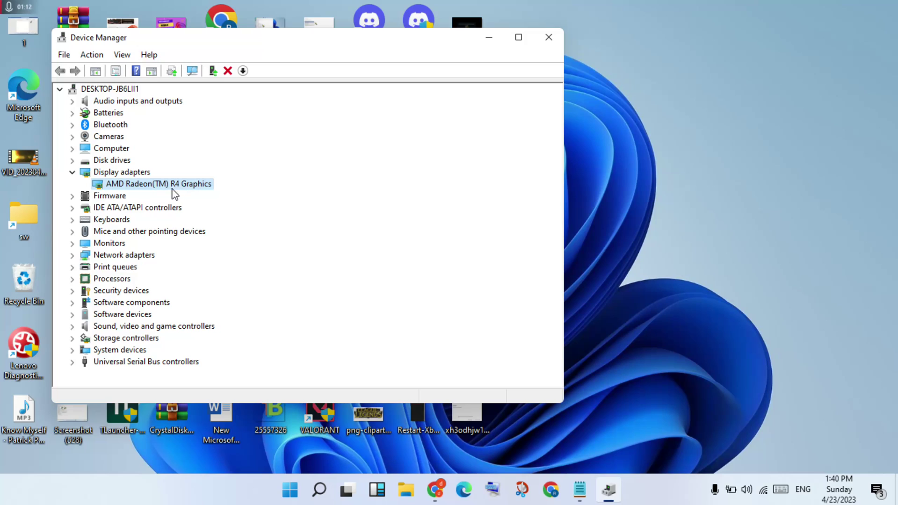
{"action": "right_click", "coordinate": [190, 188]}
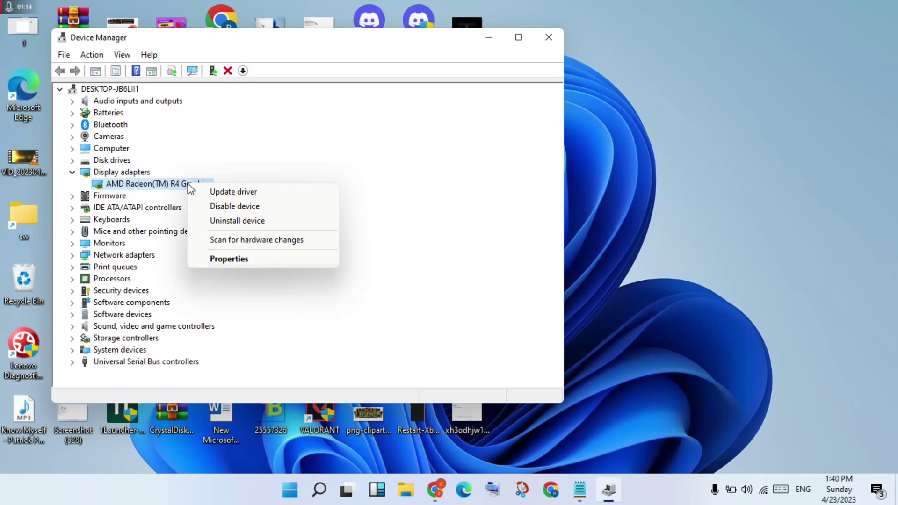
{"action": "left_click", "coordinate": [251, 194]}
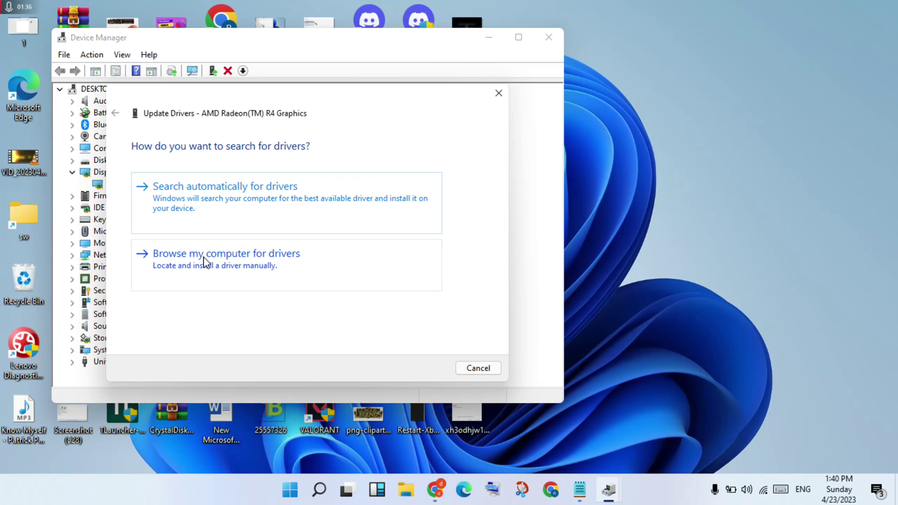
{"action": "left_click", "coordinate": [294, 266]}
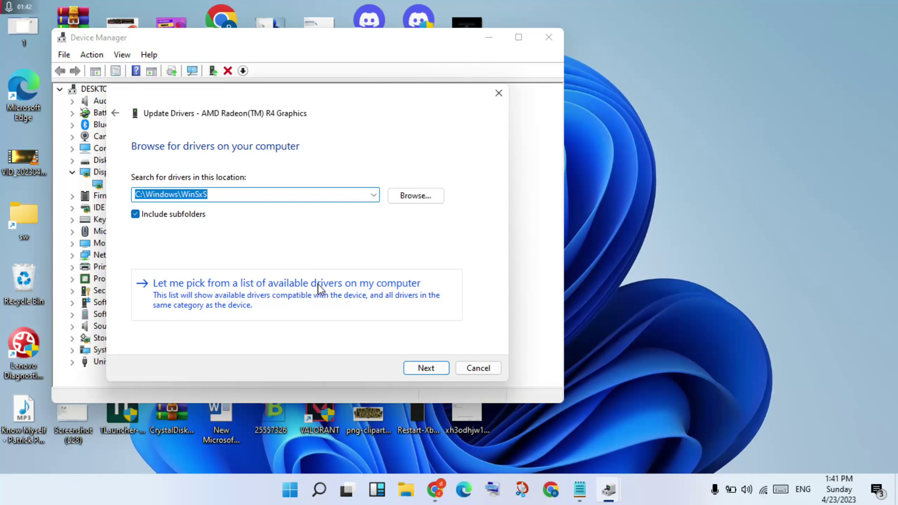
{"action": "left_click", "coordinate": [293, 299]}
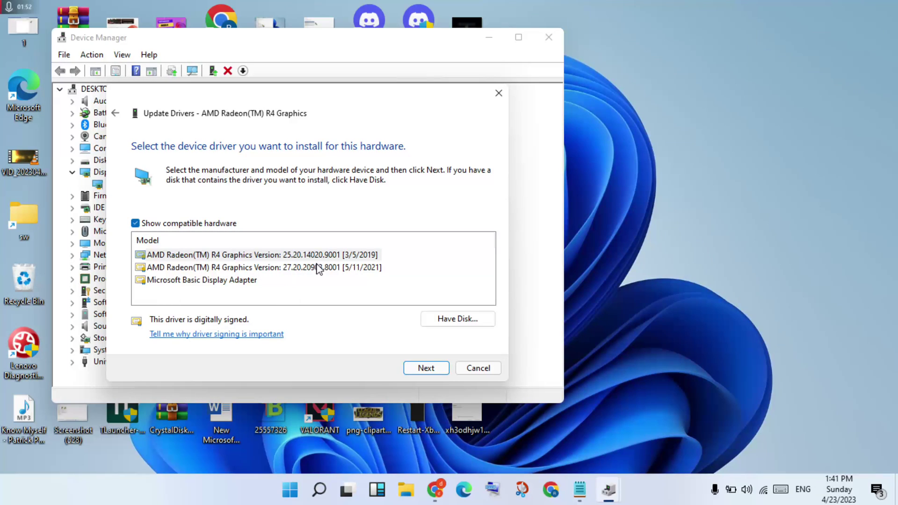
Select driver version 27.20.20903.8001 [5/11/2021], cancel the driver update and close Device Manager
{"action": "left_click", "coordinate": [347, 271]}
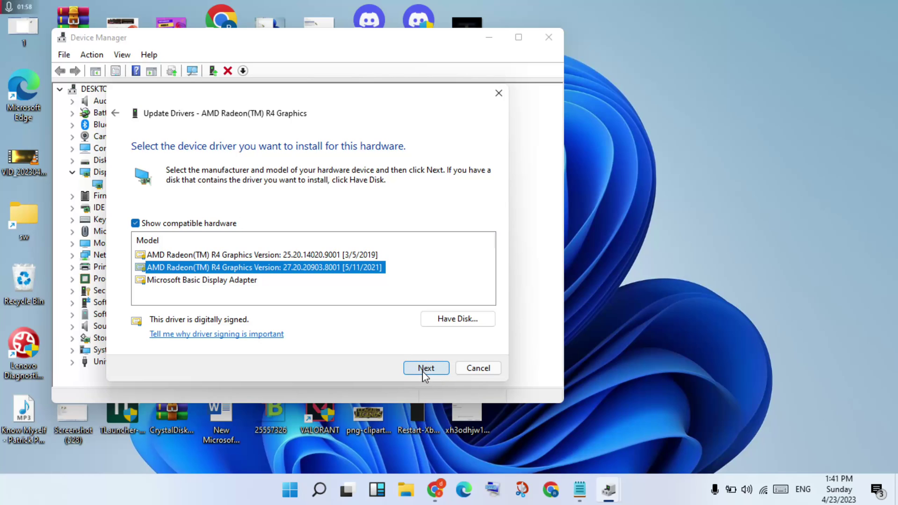
{"action": "left_click", "coordinate": [479, 369]}
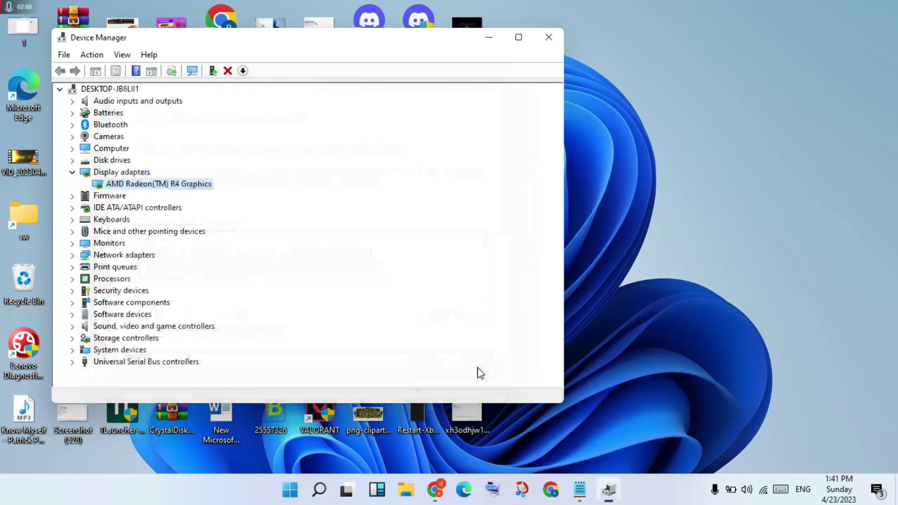
{"action": "left_click", "coordinate": [548, 38]}
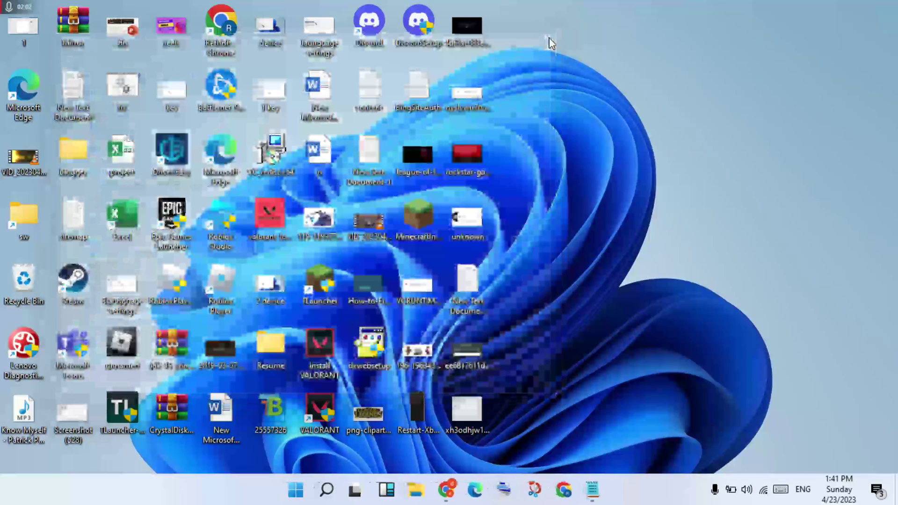
Check the background tasks step in the notes and open Task Manager through a system search
{"action": "left_click", "coordinate": [594, 491]}
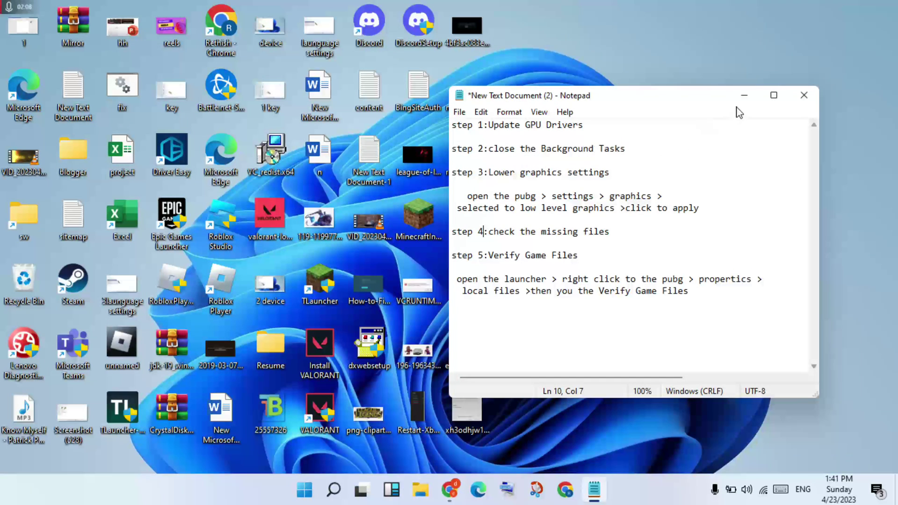
{"action": "left_click", "coordinate": [745, 96]}
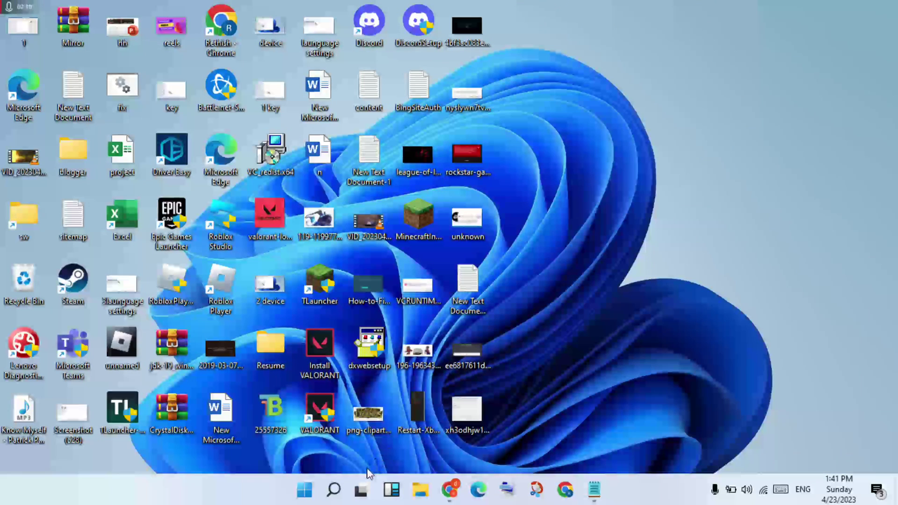
{"action": "left_click", "coordinate": [334, 492]}
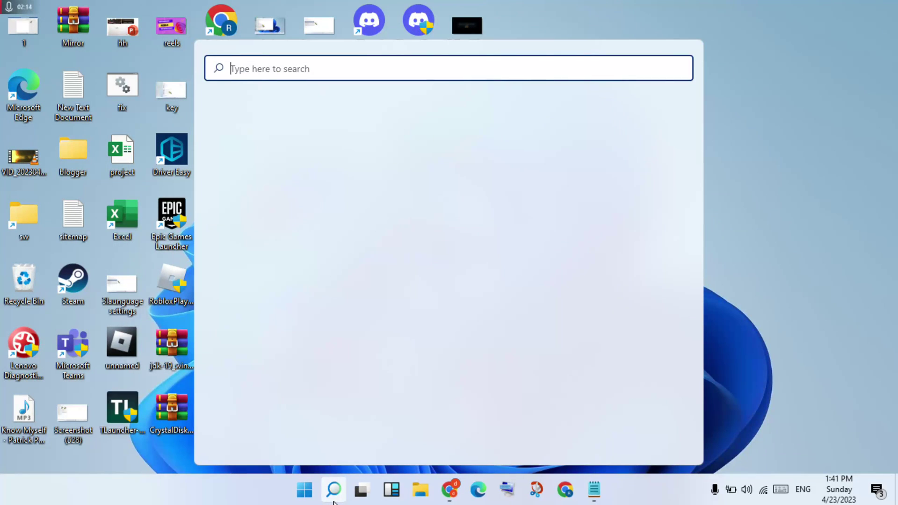
{"action": "type", "text": "tas"}
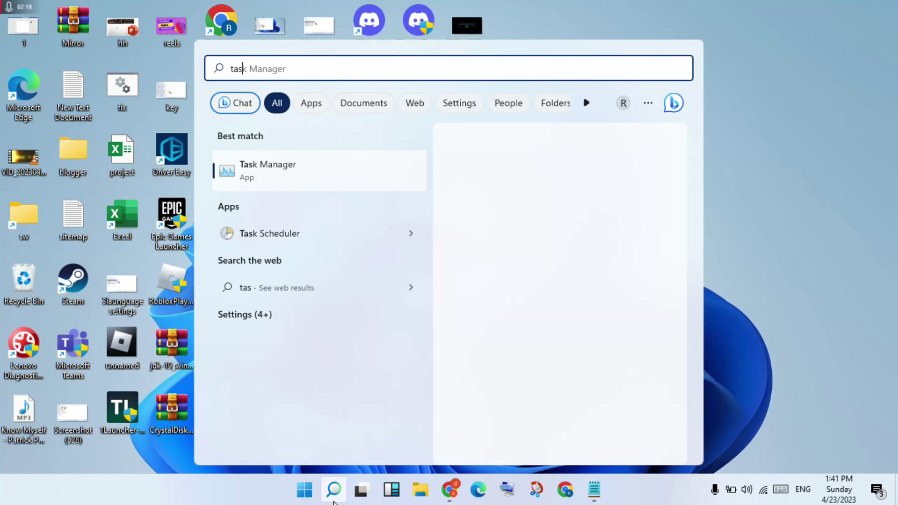
{"action": "type", "text": "k"}
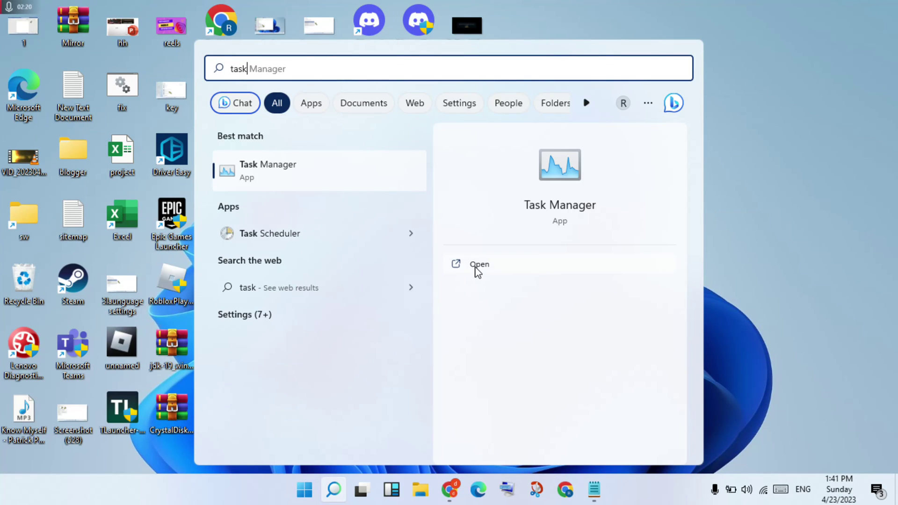
{"action": "left_click", "coordinate": [478, 266]}
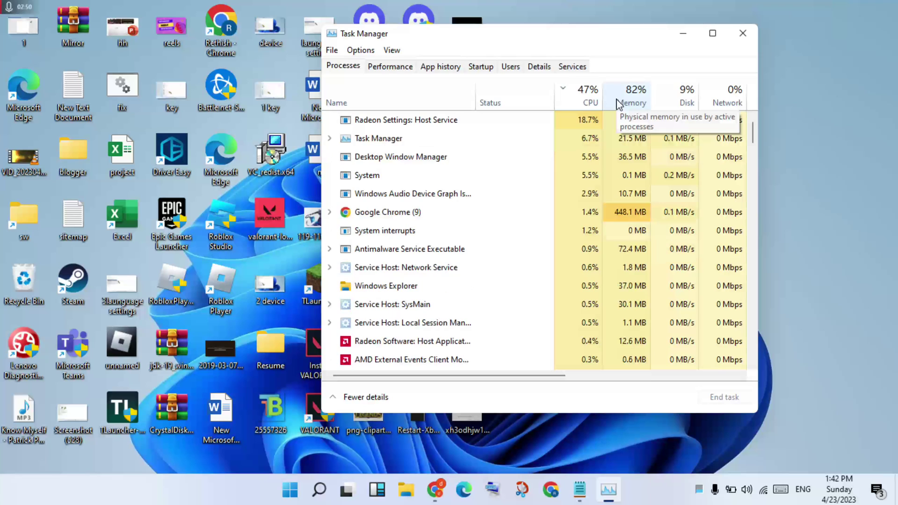
Examine the available actions for the Radeon Settings: Host Service process and the Steam startup entry, then close Task Manager
{"action": "right_click", "coordinate": [485, 122]}
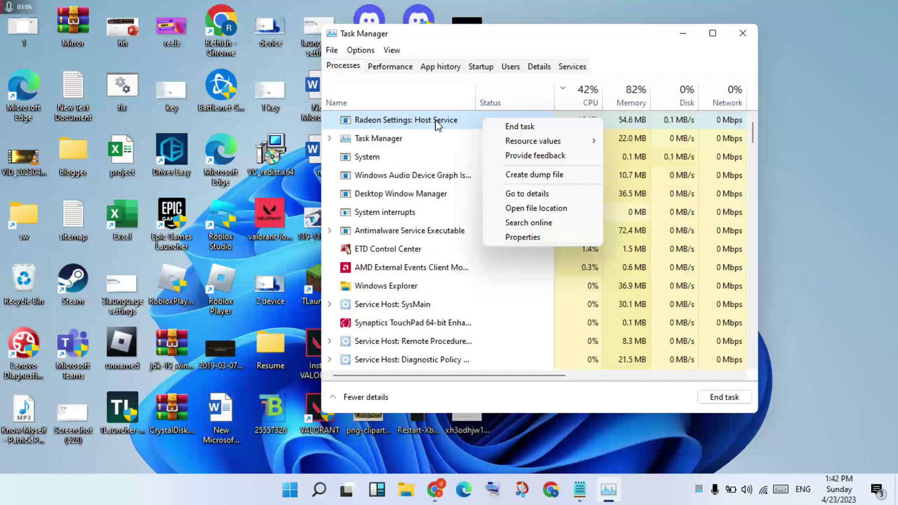
{"action": "left_click", "coordinate": [481, 68]}
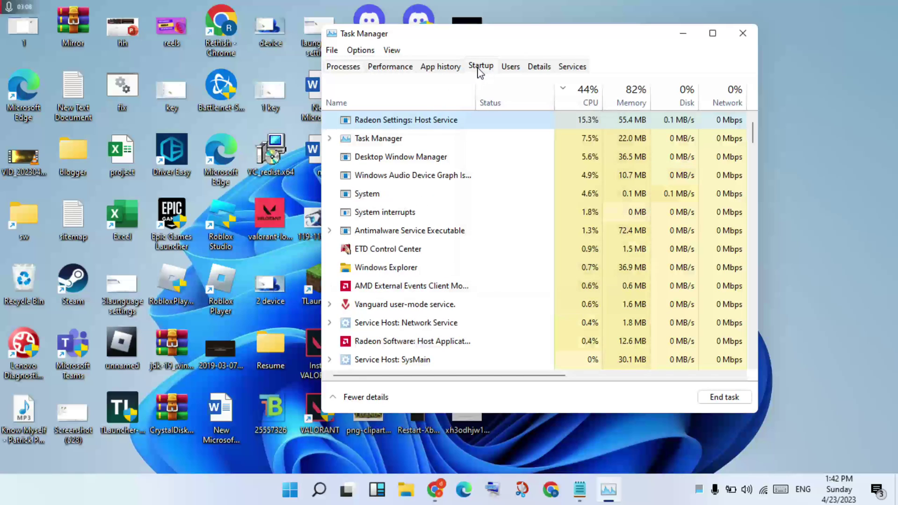
{"action": "left_click", "coordinate": [481, 68]}
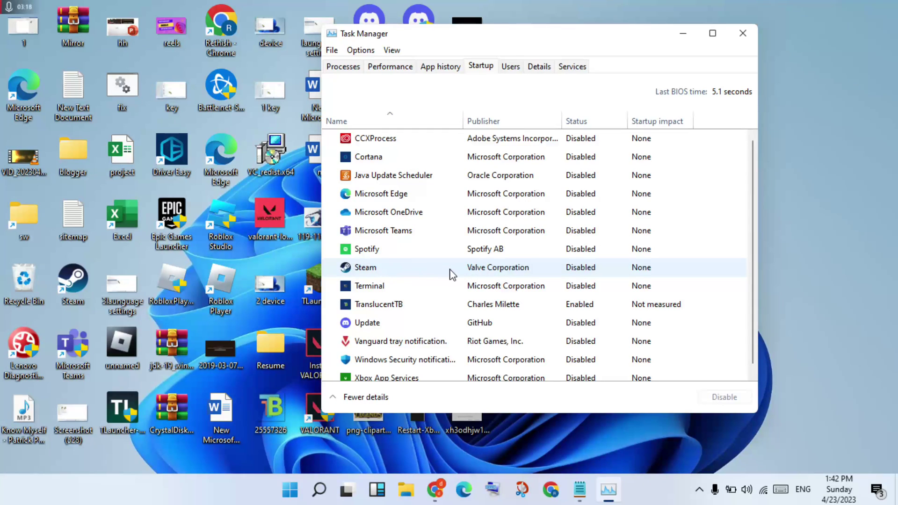
{"action": "right_click", "coordinate": [487, 274]}
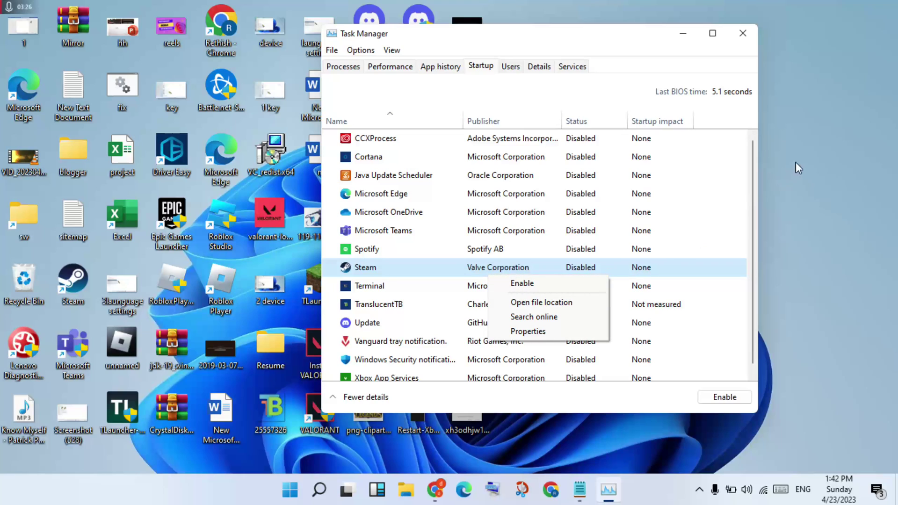
{"action": "left_click", "coordinate": [744, 33]}
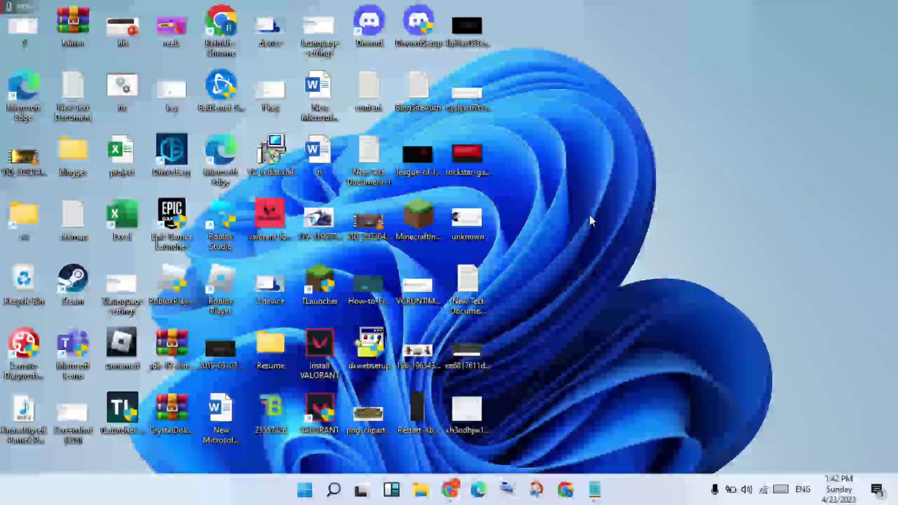
Reread the graphics settings and missing files steps in the notes, then minimise the notes
{"action": "left_click", "coordinate": [599, 496]}
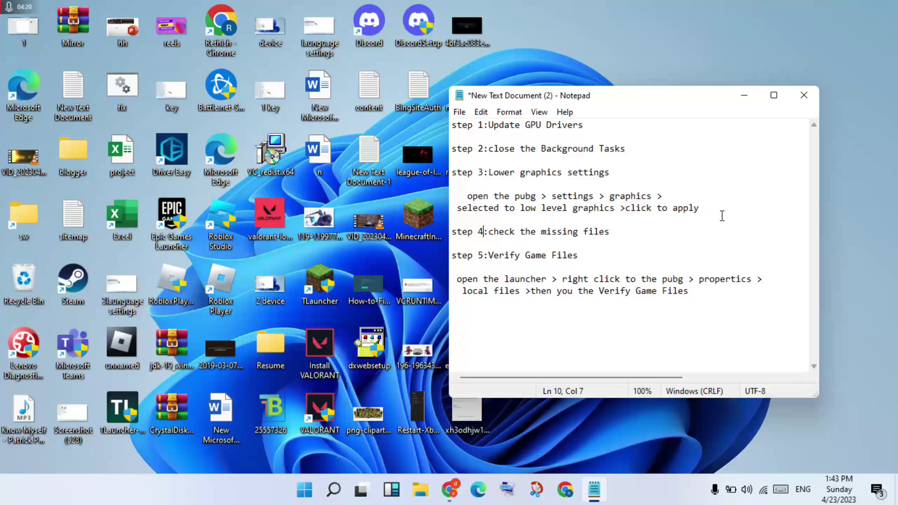
{"action": "left_click", "coordinate": [617, 229]}
{"action": "left_click", "coordinate": [743, 98]}
Open the file location of the TLauncher shortcut to view its game files, then close the folder
{"action": "double_click", "coordinate": [335, 269]}
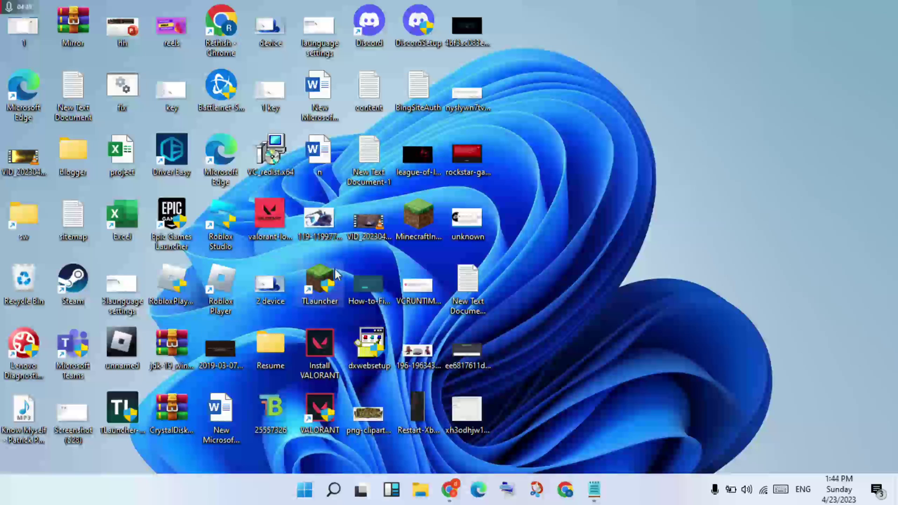
{"action": "right_click", "coordinate": [337, 270]}
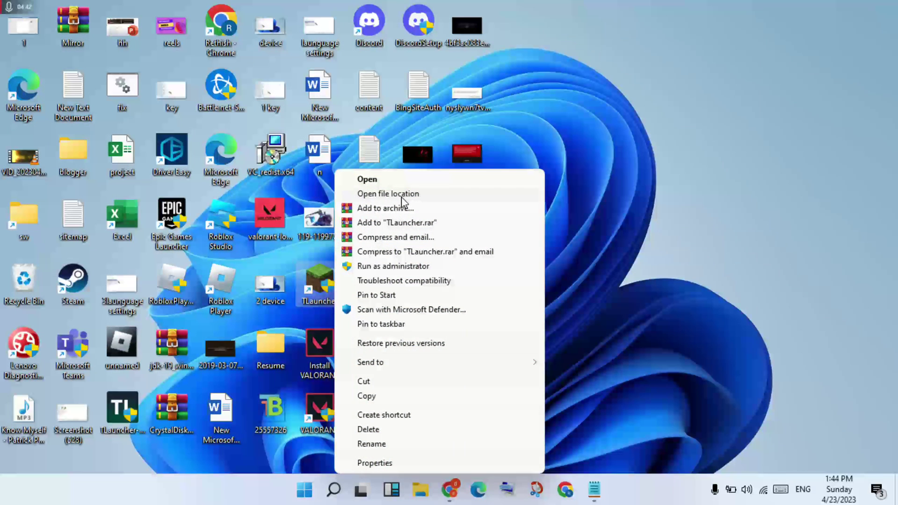
{"action": "left_click", "coordinate": [412, 210]}
{"action": "key", "text": "Return"}
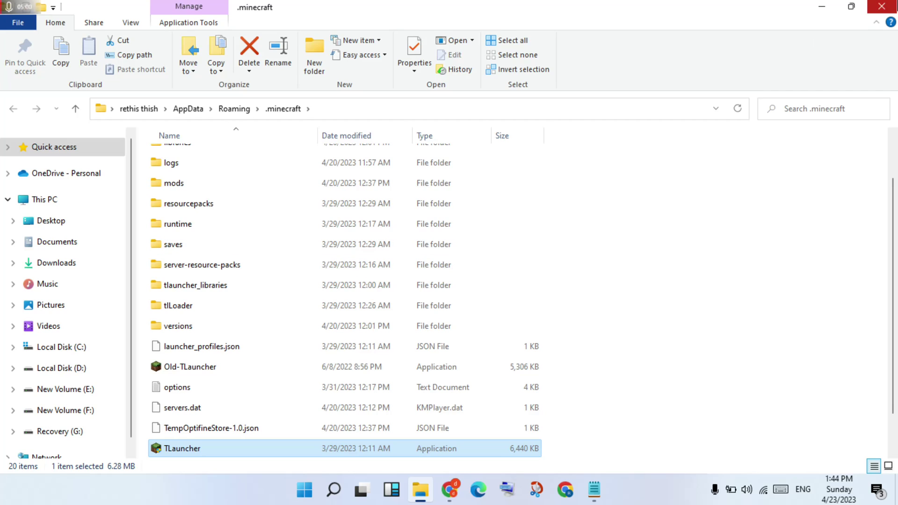
{"action": "left_click", "coordinate": [882, 6]}
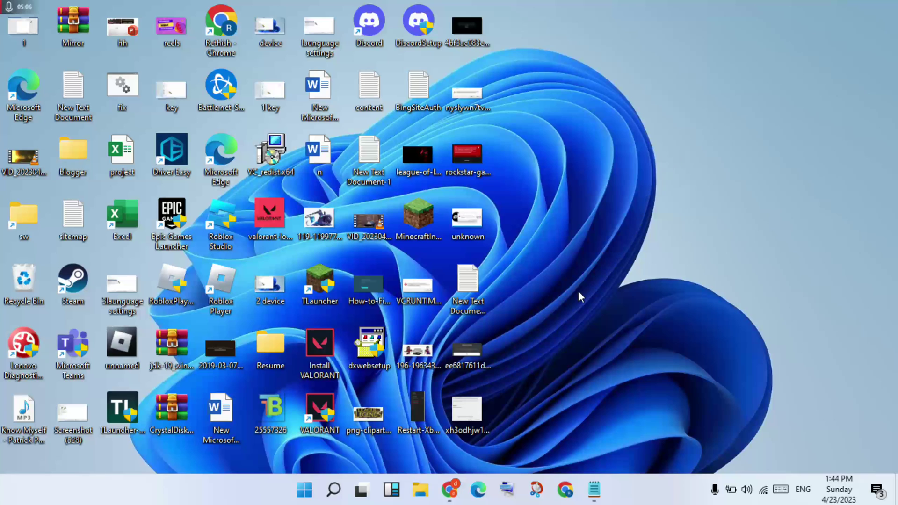
Restore the notes and add a line reading "bacground apps" below the Verify Game Files instructions
{"action": "left_click", "coordinate": [592, 500]}
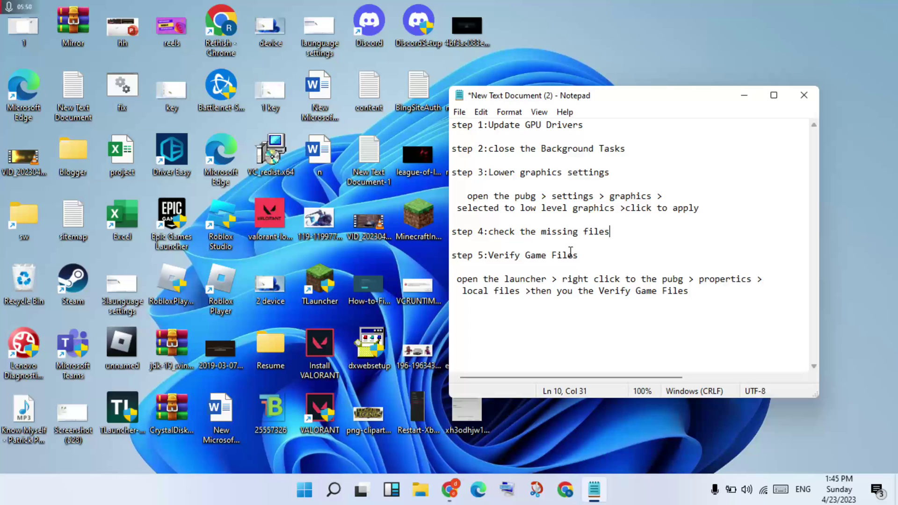
{"action": "left_click", "coordinate": [550, 317]}
{"action": "left_click", "coordinate": [705, 299]}
{"action": "key", "text": "Return"}
{"action": "type", "text": "bacground apps"}
Prefix the "bacground apps" line in the notes with "step 6:", then minimise the notes
{"action": "key", "text": "Left"}
{"action": "key", "text": "Left"}
{"action": "key", "text": "Left"}
{"action": "key", "text": "Left"}
{"action": "key", "text": "Left"}
{"action": "key", "text": "Left"}
{"action": "key", "text": "Left"}
{"action": "key", "text": "Left"}
{"action": "key", "text": "Left"}
{"action": "key", "text": "Left"}
{"action": "key", "text": "Left"}
{"action": "key", "text": "Left"}
{"action": "key", "text": "Left"}
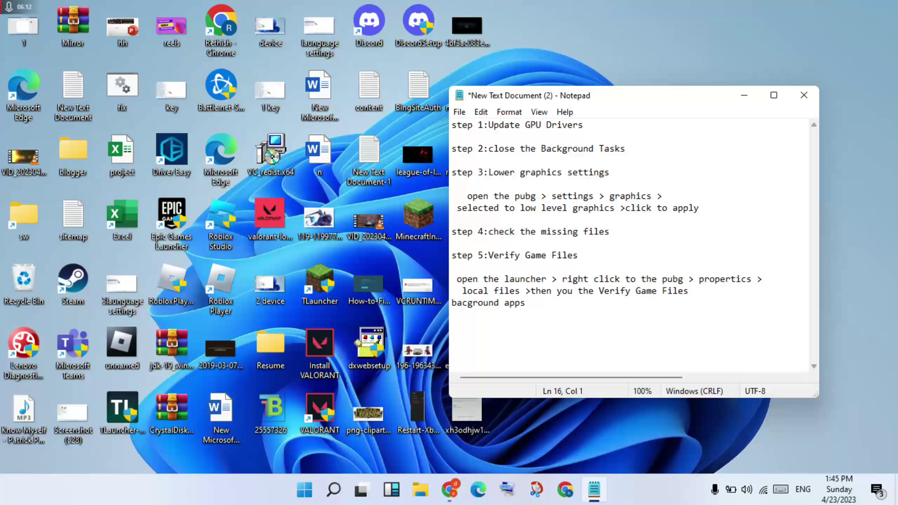
{"action": "key", "text": "Left"}
{"action": "type", "text": "s"}
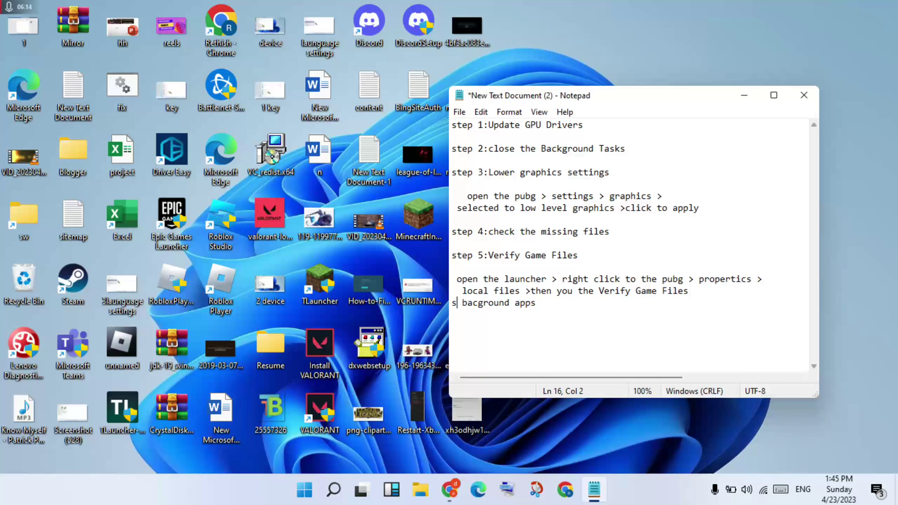
{"action": "type", "text": "tep 6"}
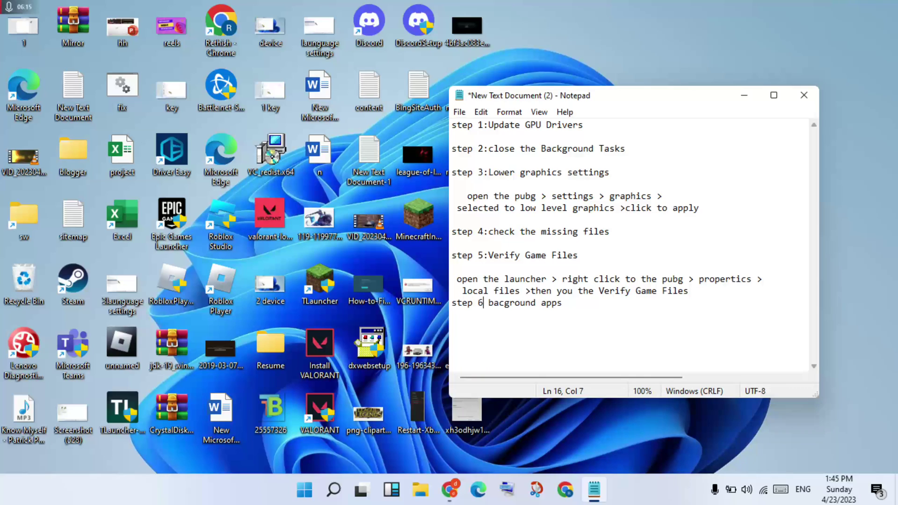
{"action": "key", "text": "BackSpace"}
{"action": "type", "text": ":"}
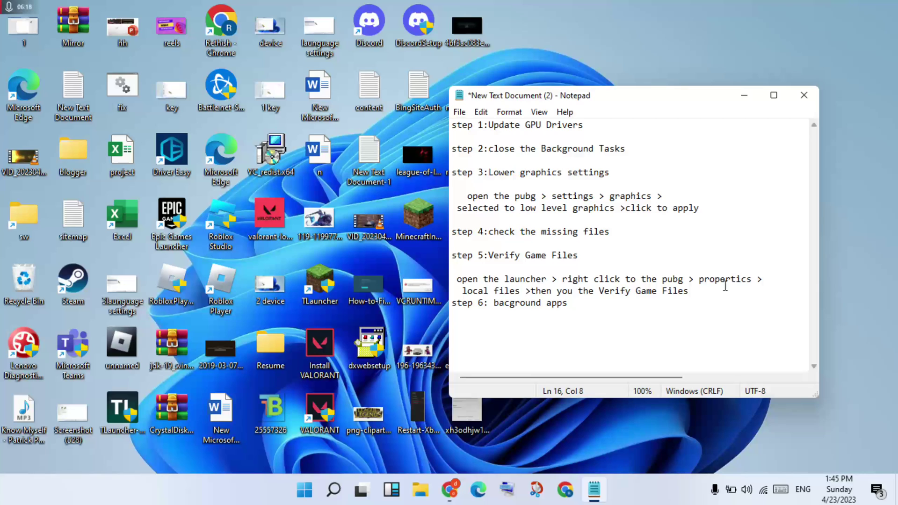
{"action": "left_click", "coordinate": [747, 99]}
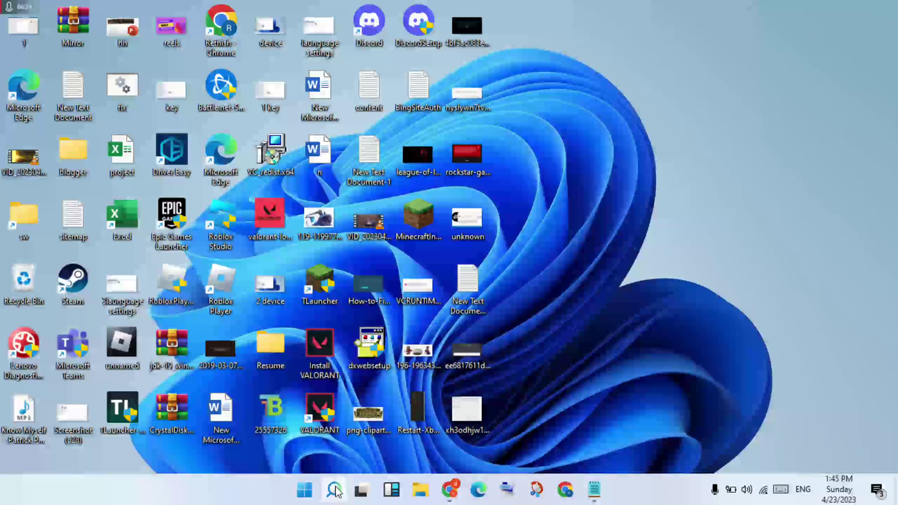
Open the Background apps page in the Windows privacy settings, check whether apps may run in the background, then close Settings
{"action": "left_click", "coordinate": [334, 490]}
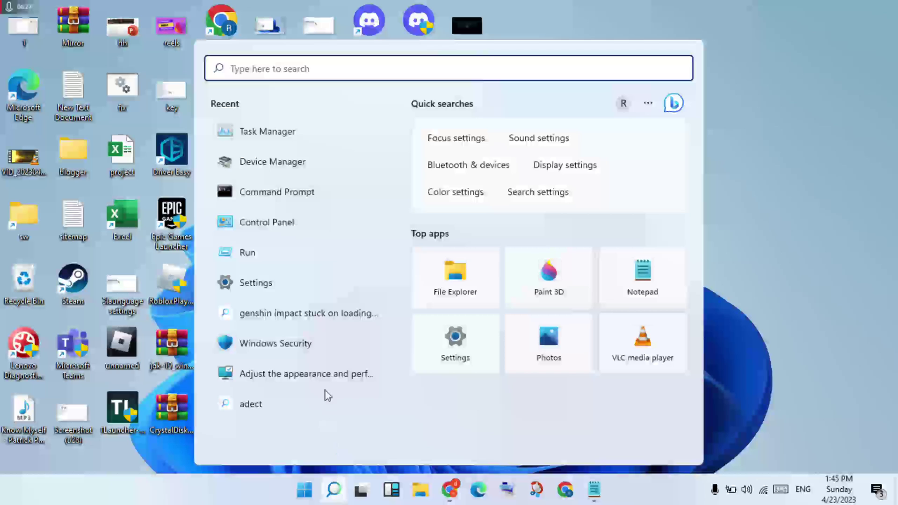
{"action": "left_click", "coordinate": [306, 286]}
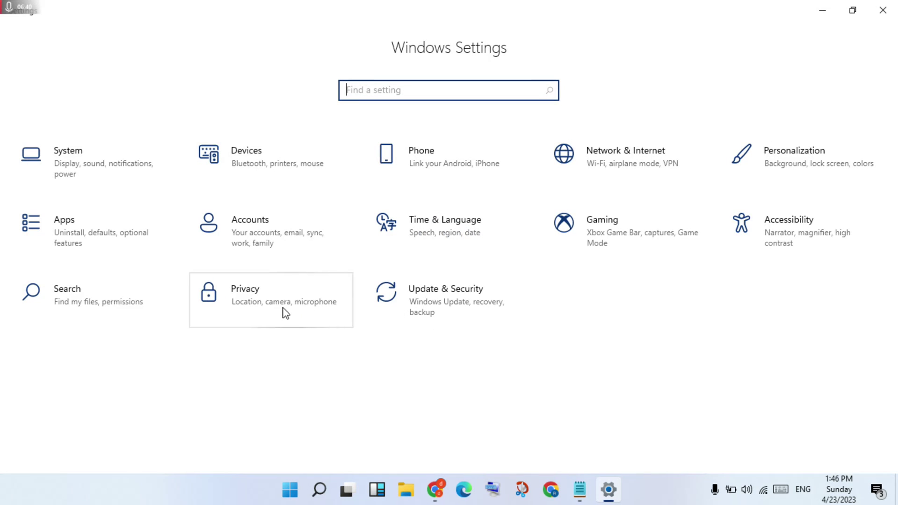
{"action": "left_click", "coordinate": [274, 300]}
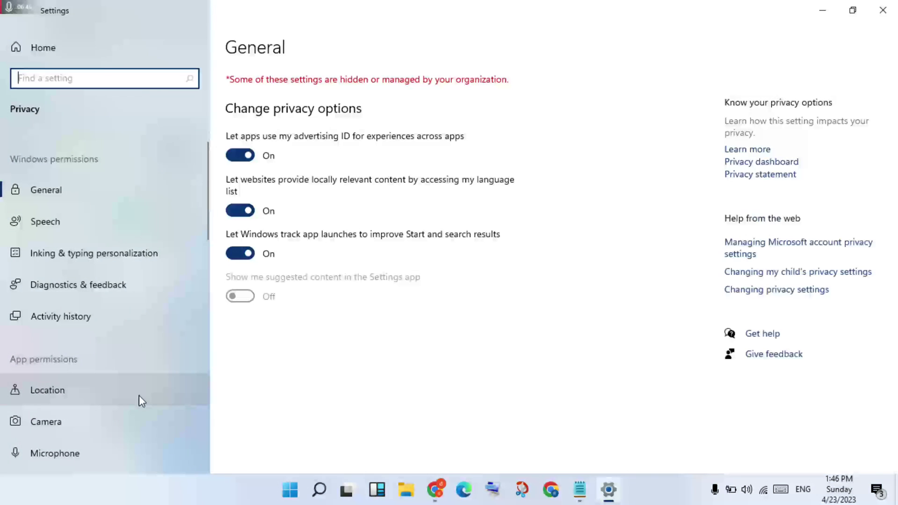
{"action": "scroll", "coordinate": [139, 395], "scroll_direction": "down", "scroll_amount": 15}
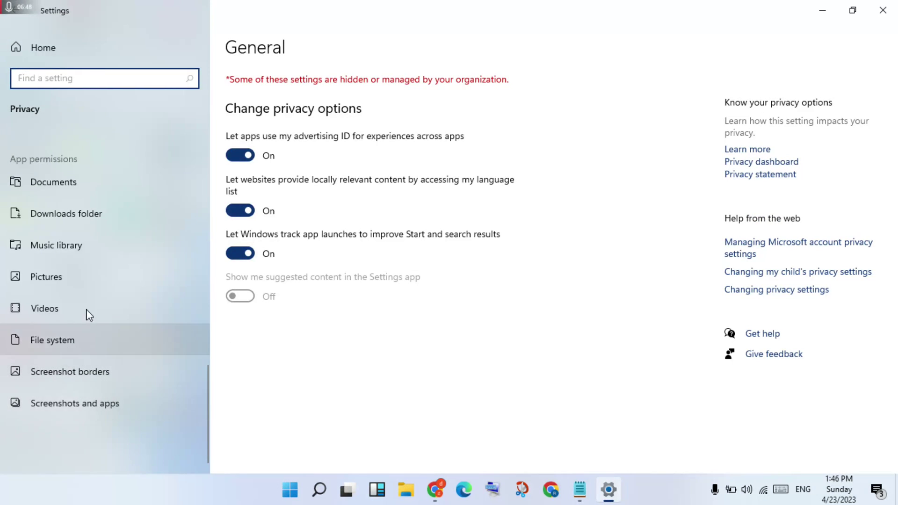
{"action": "left_click_drag", "start_coordinate": [208, 376], "coordinate": [204, 321]}
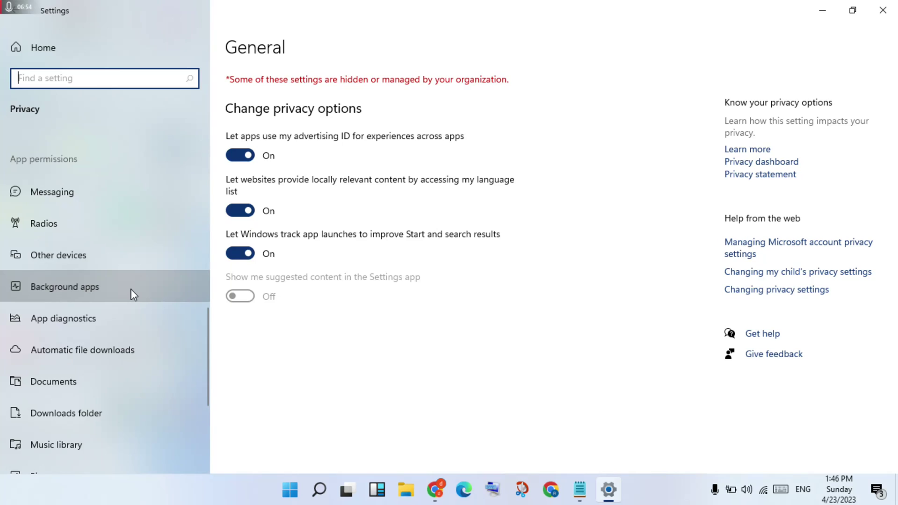
{"action": "left_click", "coordinate": [133, 293]}
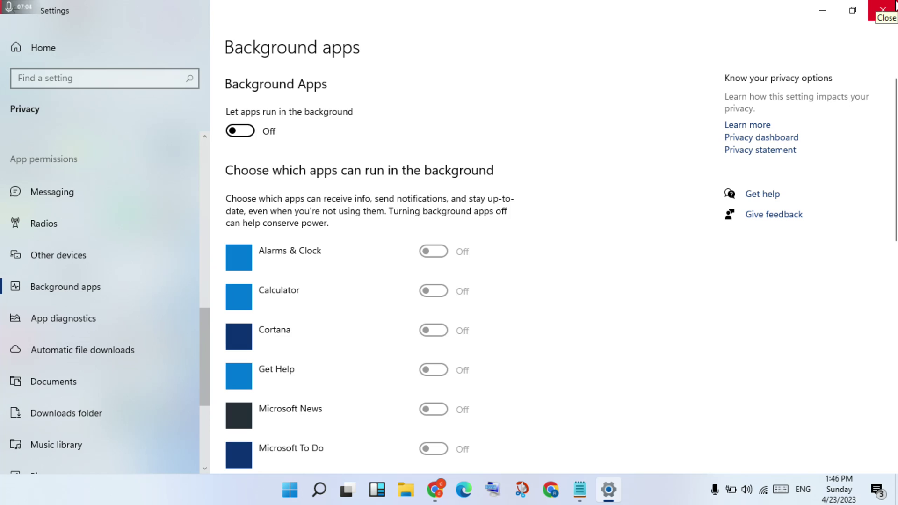
{"action": "left_click", "coordinate": [895, 6]}
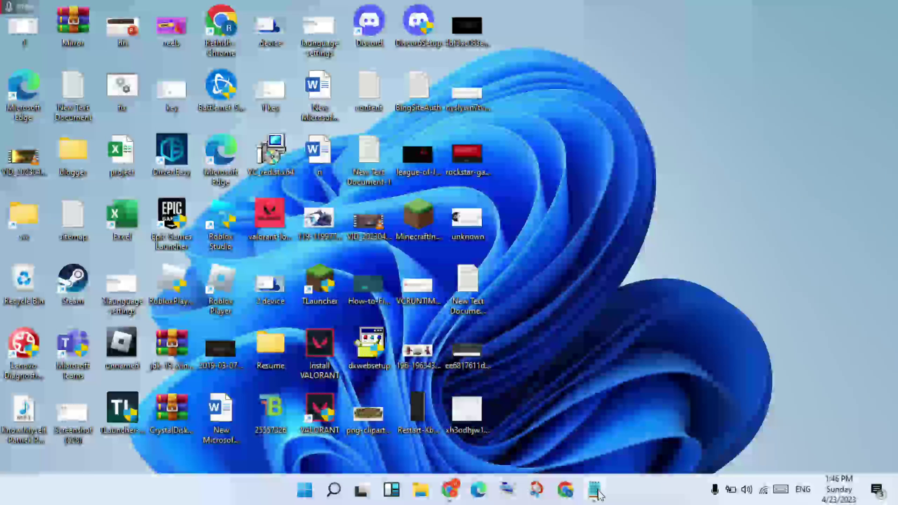
Restore the notes, add "step 7:restart your computer" below step 6 after a blank line, then minimise the notes
{"action": "left_click", "coordinate": [595, 492]}
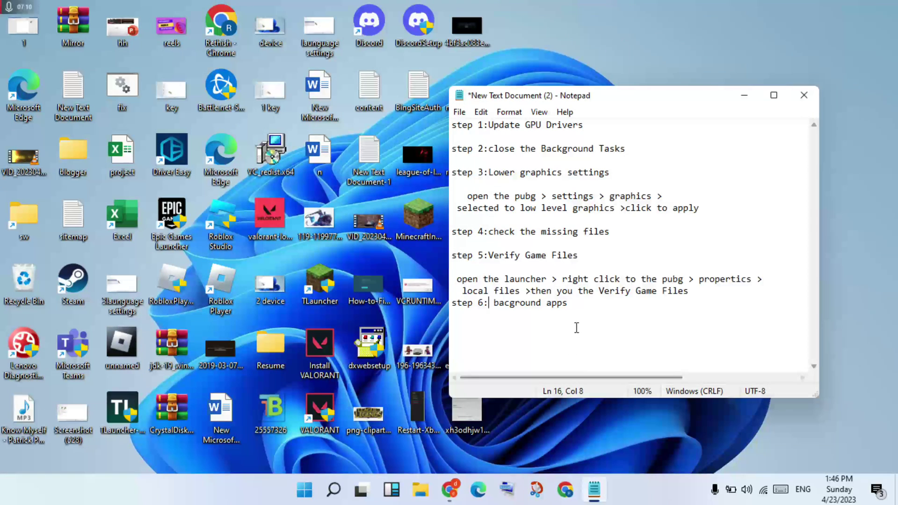
{"action": "left_click", "coordinate": [578, 321]}
{"action": "key", "text": "Return"}
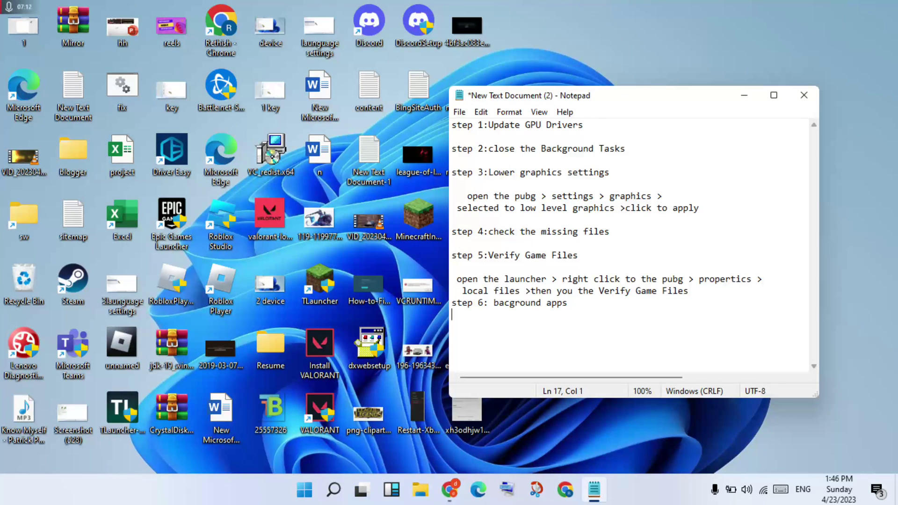
{"action": "key", "text": "Return"}
{"action": "type", "text": "step 7 :"}
{"action": "type", "text": "restart"}
{"action": "type", "text": "you"}
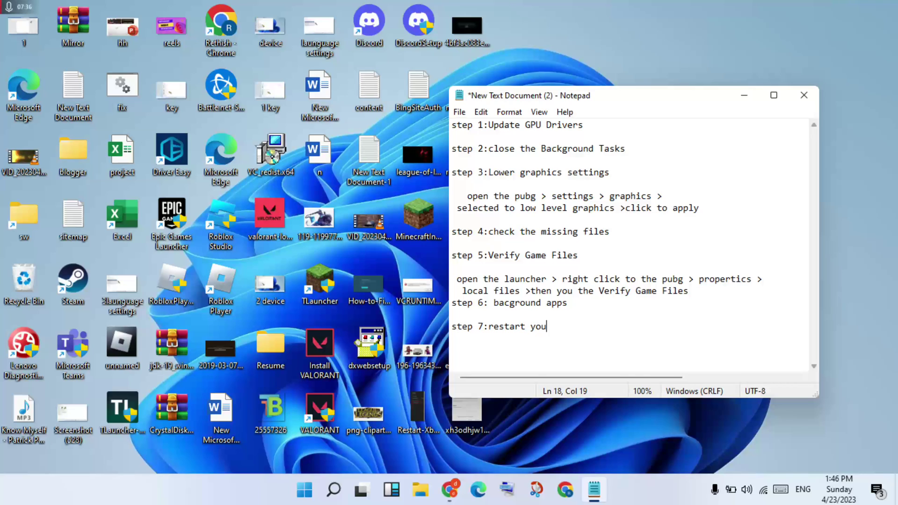
{"action": "type", "text": "r computer"}
{"action": "left_click", "coordinate": [744, 95]}
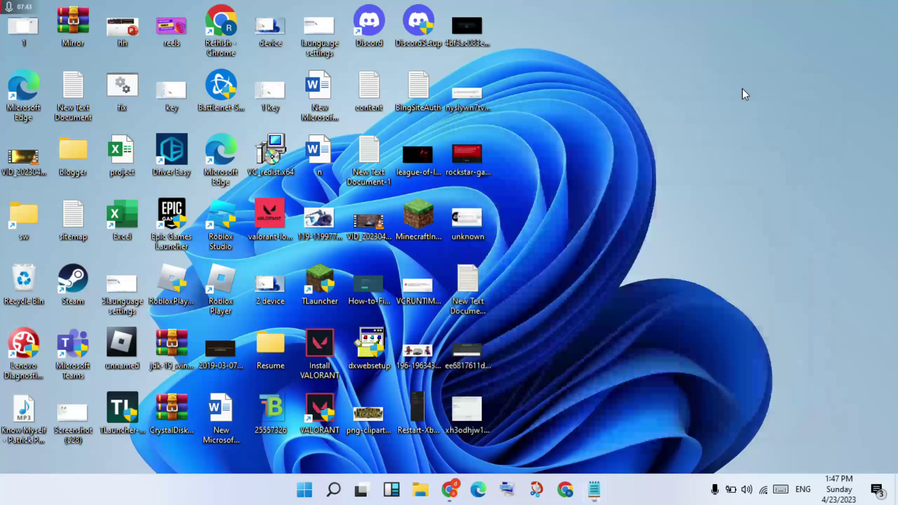
View the Restart option among the Windows power choices, then dismiss it without restarting the computer
{"action": "left_click", "coordinate": [314, 495]}
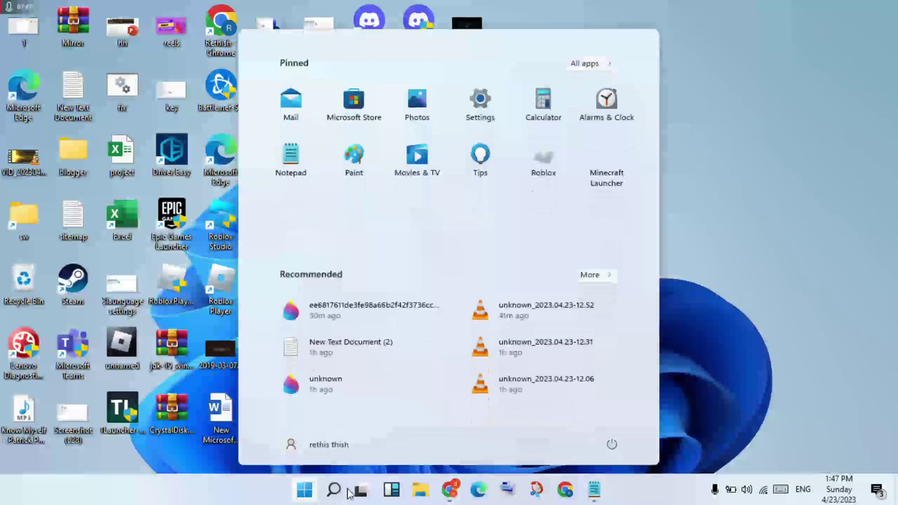
{"action": "left_click", "coordinate": [612, 445]}
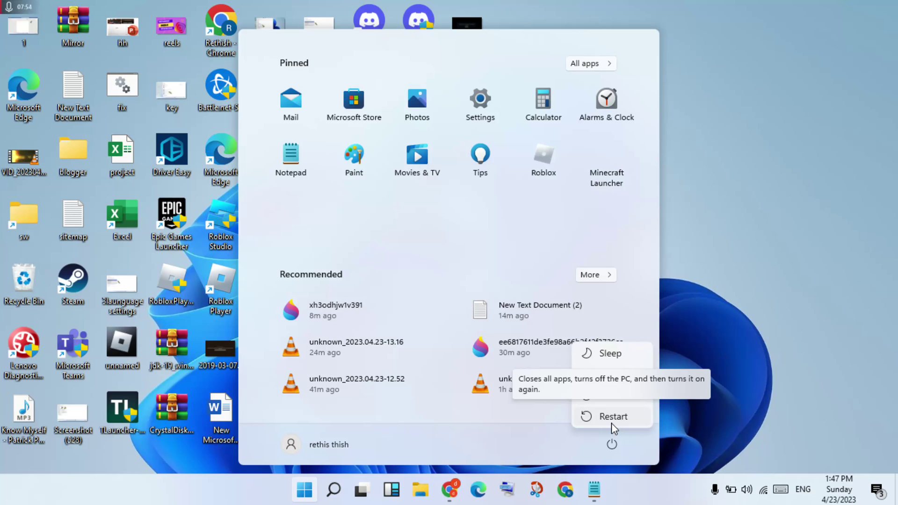
{"action": "key", "text": "Escape"}
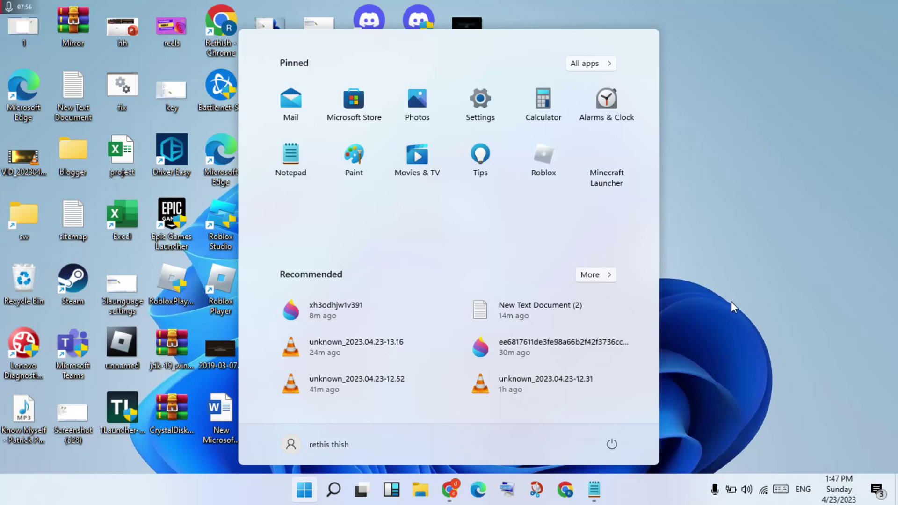
{"action": "key", "text": "Escape"}
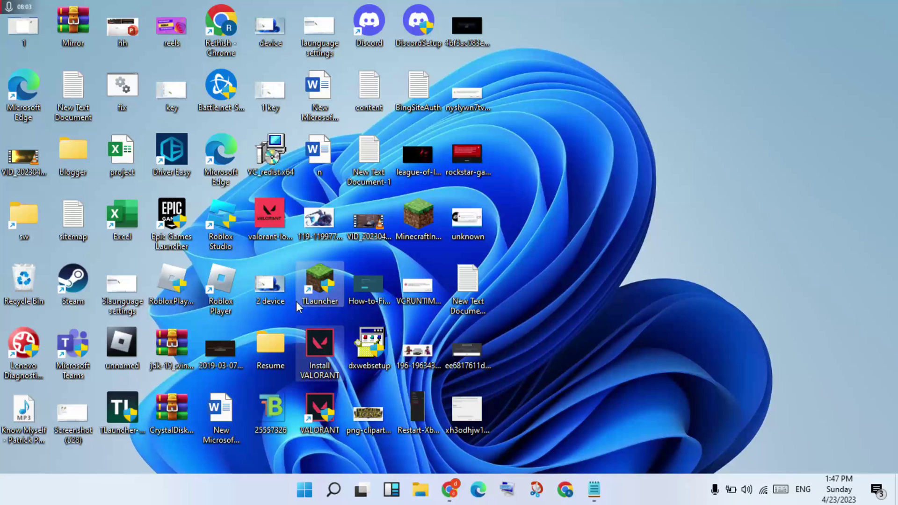
Examine the available actions for the TLauncher desktop shortcut, including running it as administrator, then dismiss them
{"action": "right_click", "coordinate": [311, 298]}
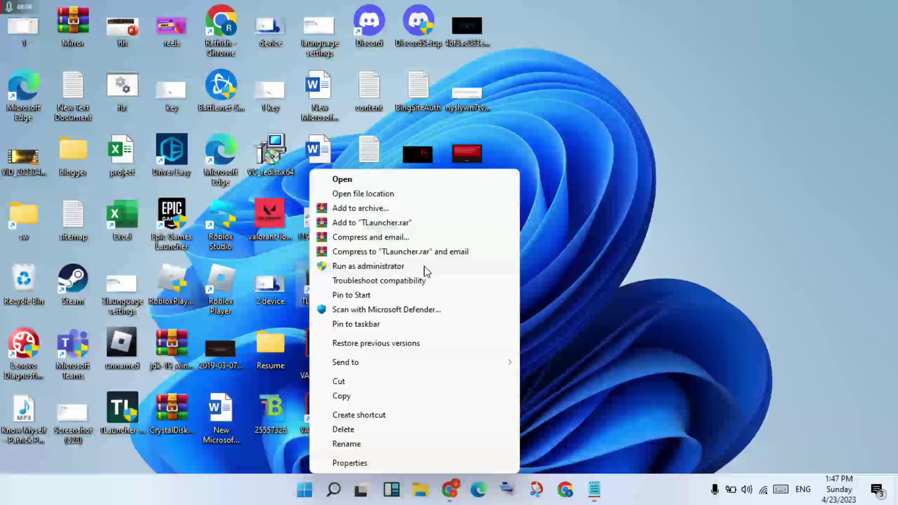
{"action": "left_click", "coordinate": [604, 248]}
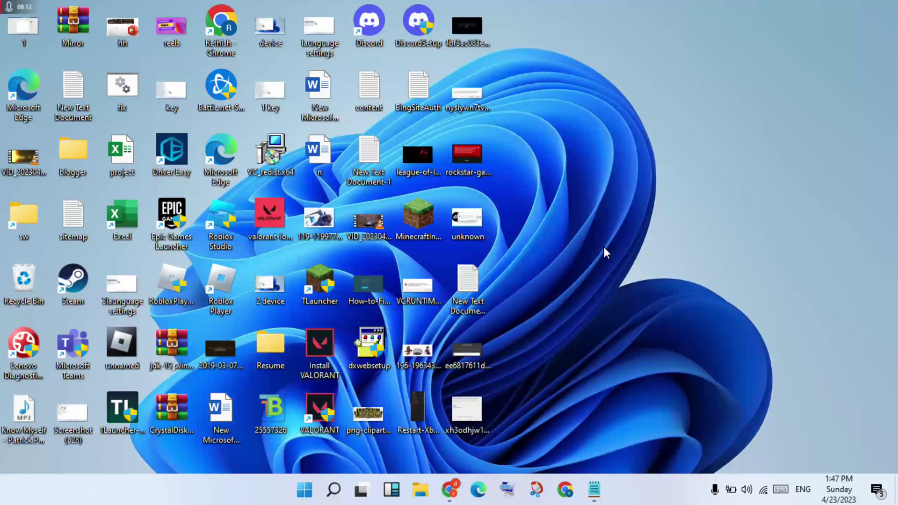